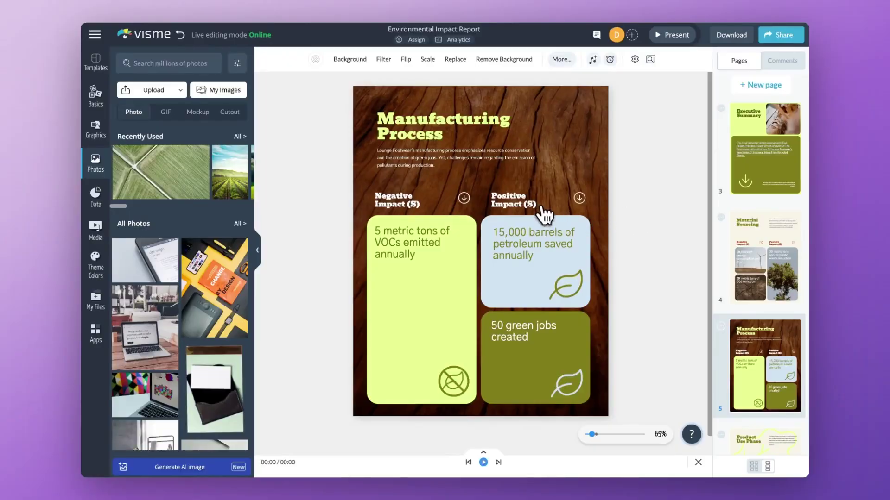
Change every Bevan heading in the report to Georgia, starting from the Positive Impact heading
{"action": "left_click", "coordinate": [540, 205]}
{"action": "left_click", "coordinate": [514, 228]}
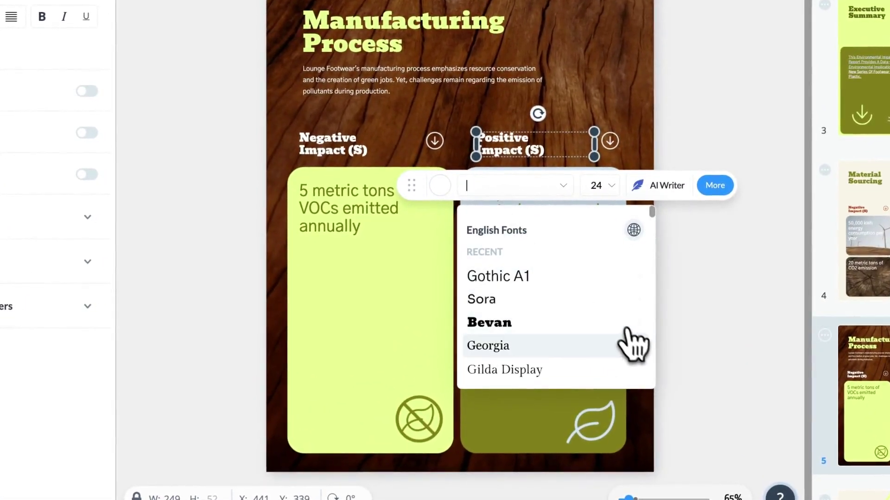
{"action": "left_click", "coordinate": [638, 346]}
{"action": "left_click", "coordinate": [637, 355]}
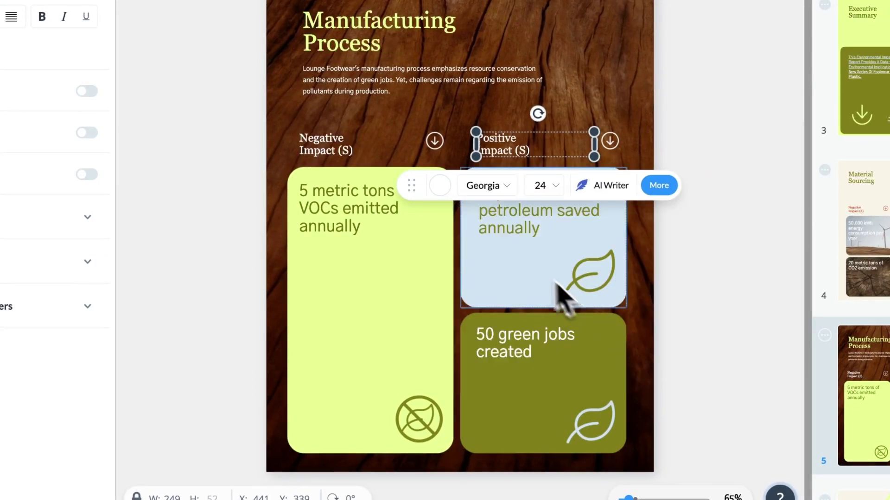
Switch all Gothic A1 body text, such as the petroleum-savings statistic, to Sora
{"action": "left_click", "coordinate": [513, 229]}
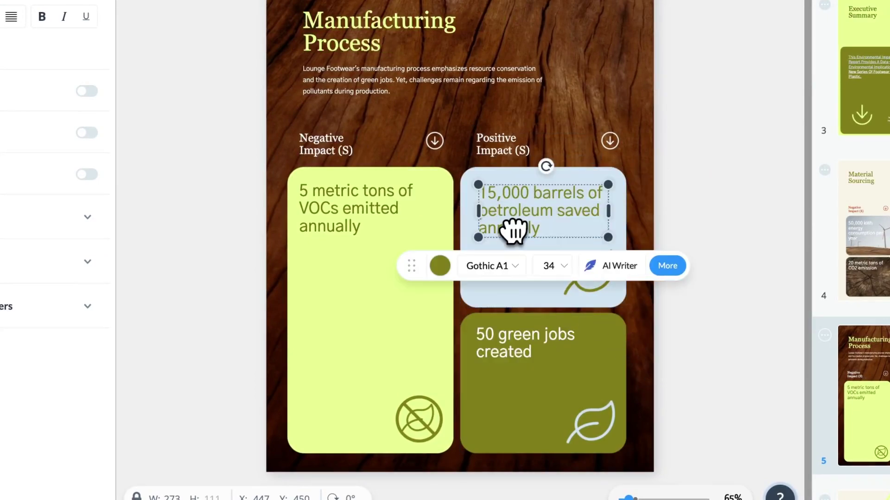
{"action": "left_click", "coordinate": [518, 268]}
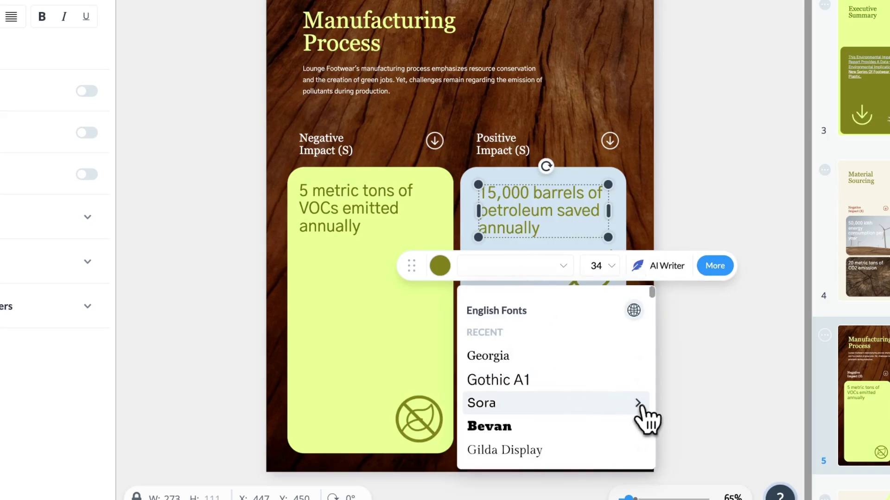
{"action": "left_click", "coordinate": [638, 404]}
{"action": "left_click", "coordinate": [637, 435]}
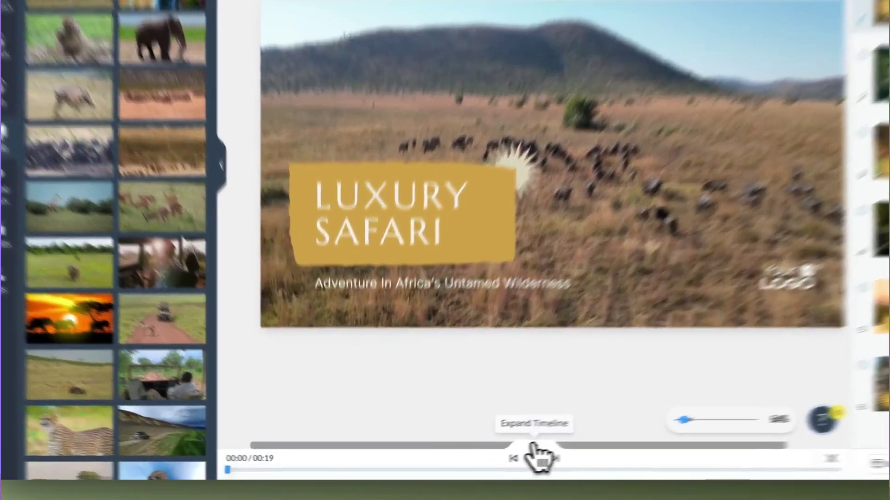
Lengthen Screen 1 from 4.3 s to 6.6 s and extend the final screen clip to 4.3 s
{"action": "left_click", "coordinate": [484, 456]}
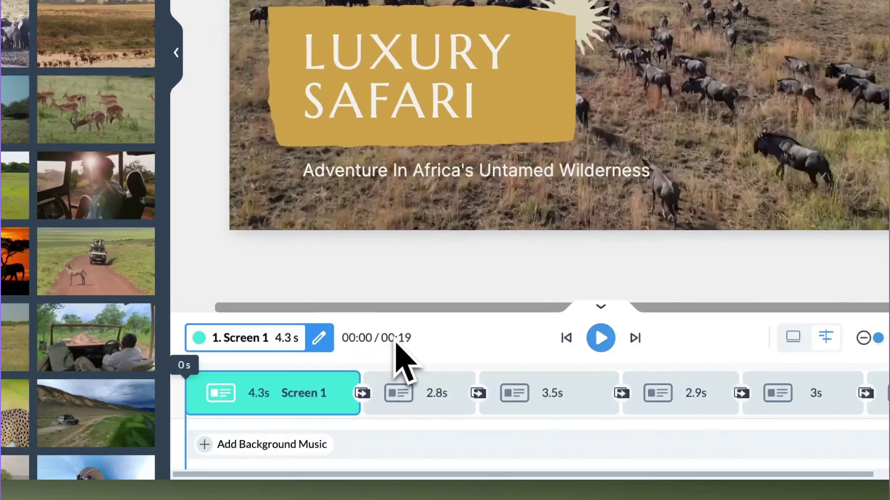
{"action": "left_click_drag", "start_coordinate": [349, 393], "coordinate": [443, 394]}
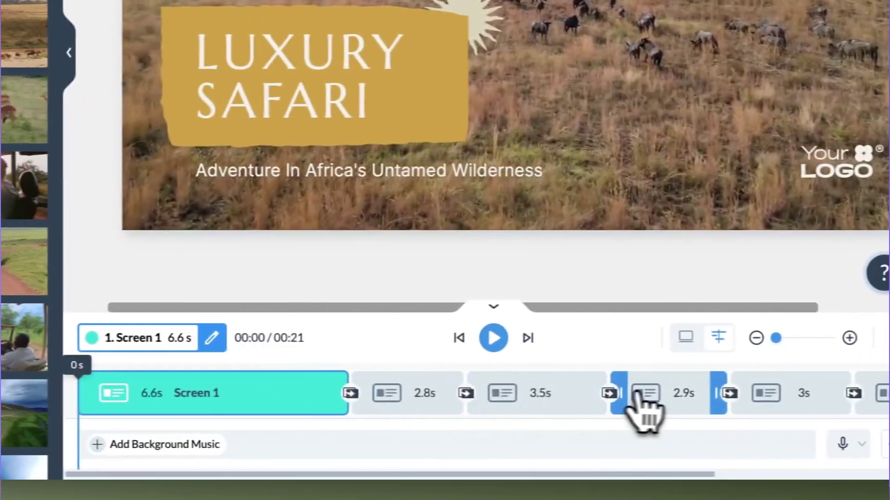
{"action": "left_click", "coordinate": [764, 393]}
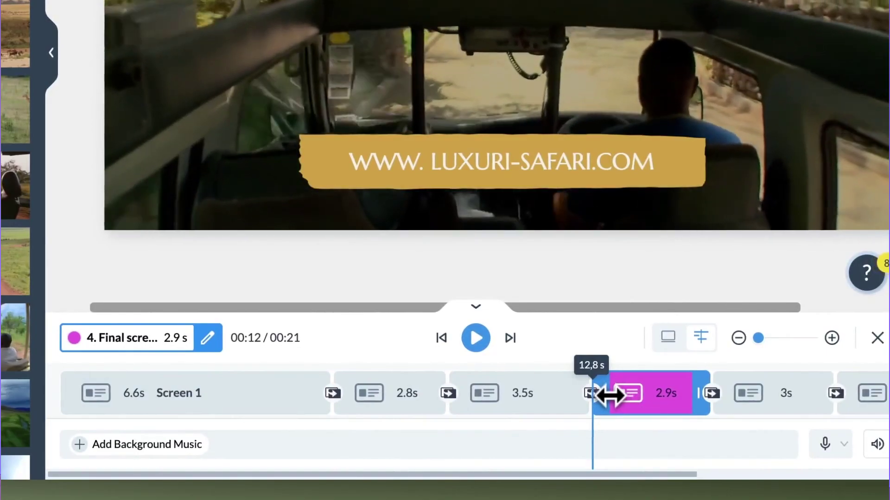
{"action": "left_click_drag", "start_coordinate": [610, 395], "coordinate": [554, 394]}
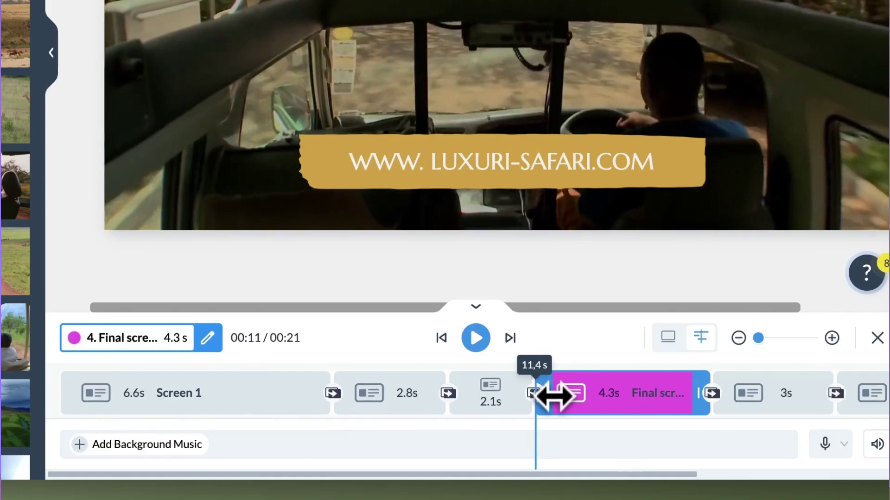
Reorder the timeline so the final screen clip sits in fourth place
{"action": "left_click_drag", "start_coordinate": [603, 394], "coordinate": [718, 391]}
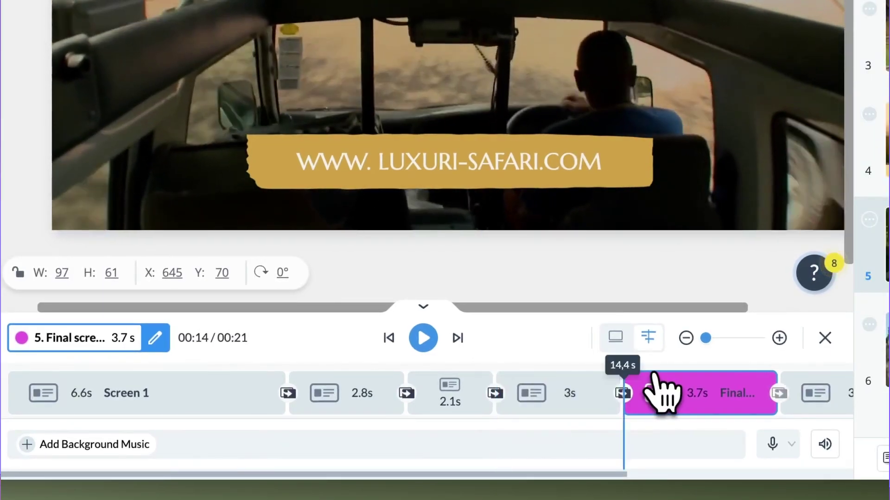
{"action": "left_click_drag", "start_coordinate": [654, 378], "coordinate": [748, 389]}
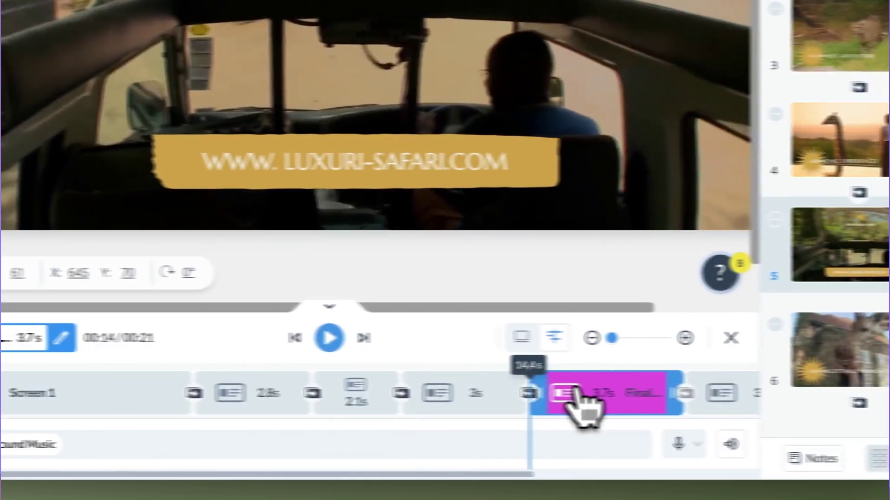
{"action": "left_click_drag", "start_coordinate": [588, 408], "coordinate": [336, 396]}
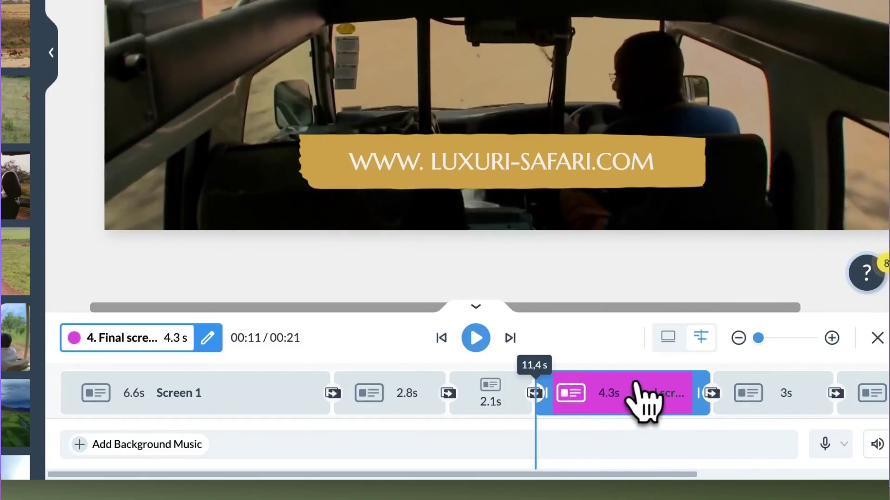
Change the 40_Elephant element's entrance animation on the final screen to Fly from Top
{"action": "double_click", "coordinate": [642, 396]}
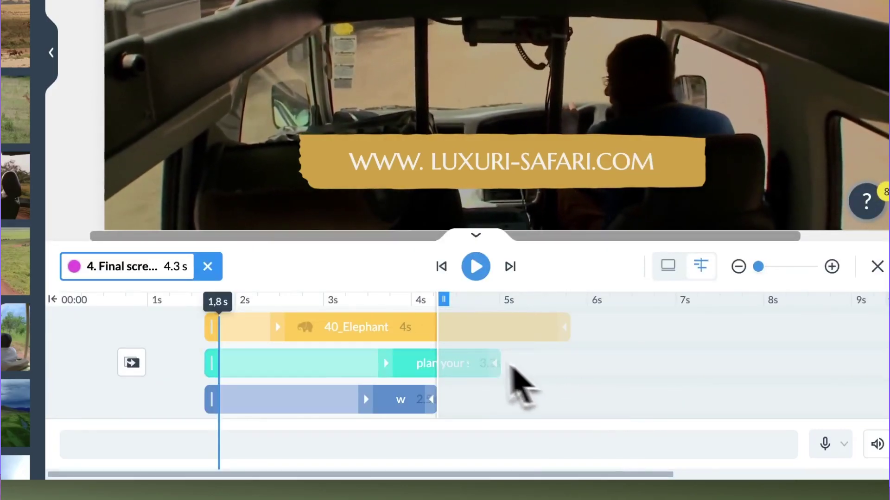
{"action": "left_click", "coordinate": [427, 336]}
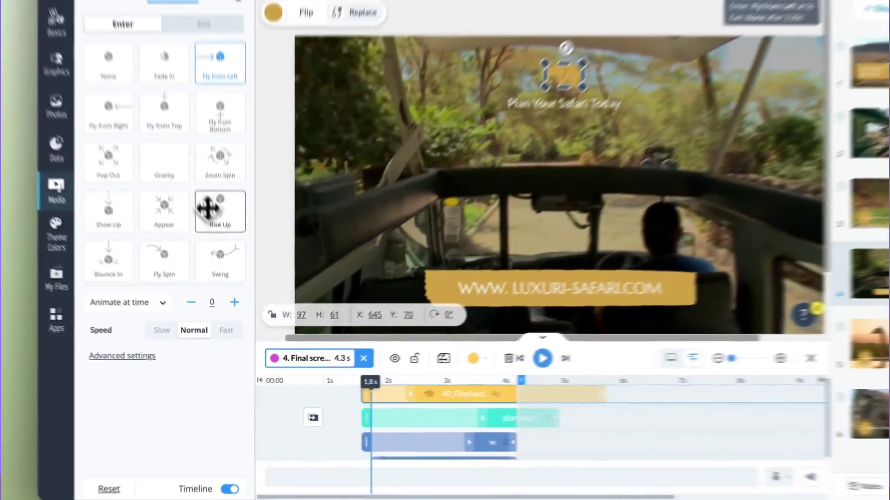
{"action": "left_click", "coordinate": [164, 111]}
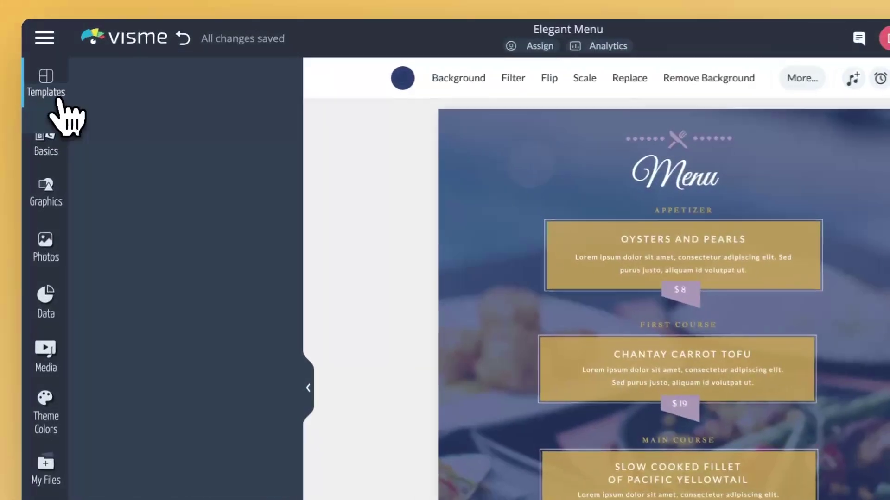
Apply the Pakwaan menu template, replacing the Elegant Menu's existing page
{"action": "mouse_move", "coordinate": [137, 98]}
{"action": "left_click_drag", "start_coordinate": [302, 74], "coordinate": [316, 284]}
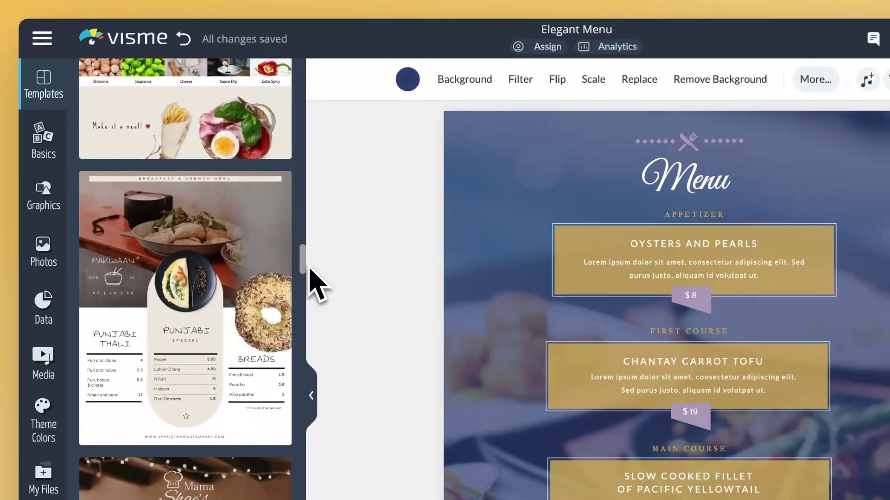
{"action": "mouse_move", "coordinate": [262, 257]}
{"action": "left_click", "coordinate": [216, 310]}
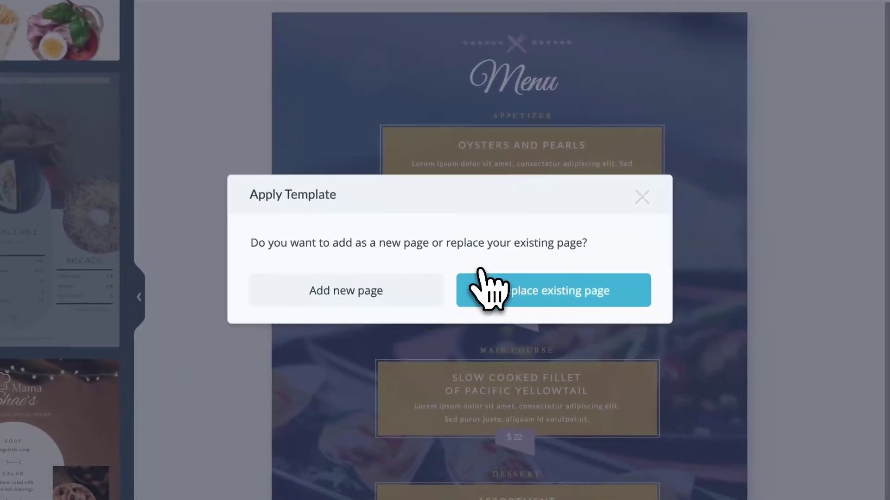
{"action": "left_click", "coordinate": [658, 389]}
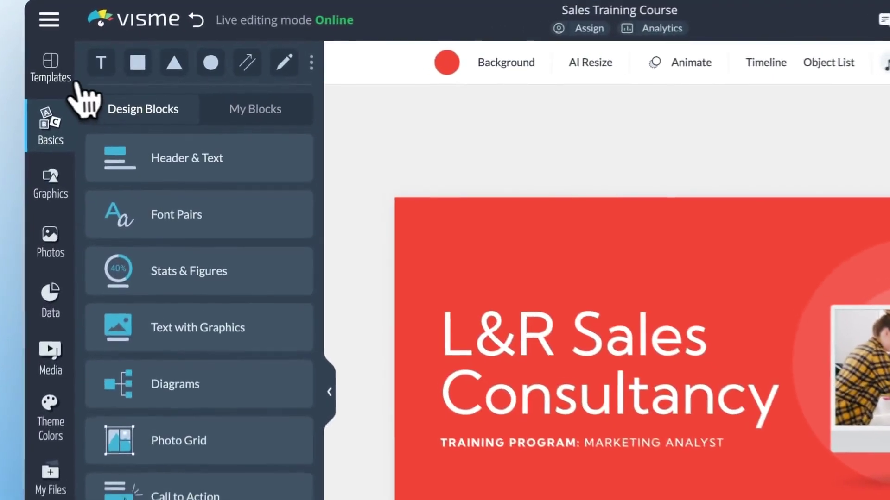
Add all 20 Compliance Training Program template slides and view them in the slide grid
{"action": "left_click", "coordinate": [89, 63]}
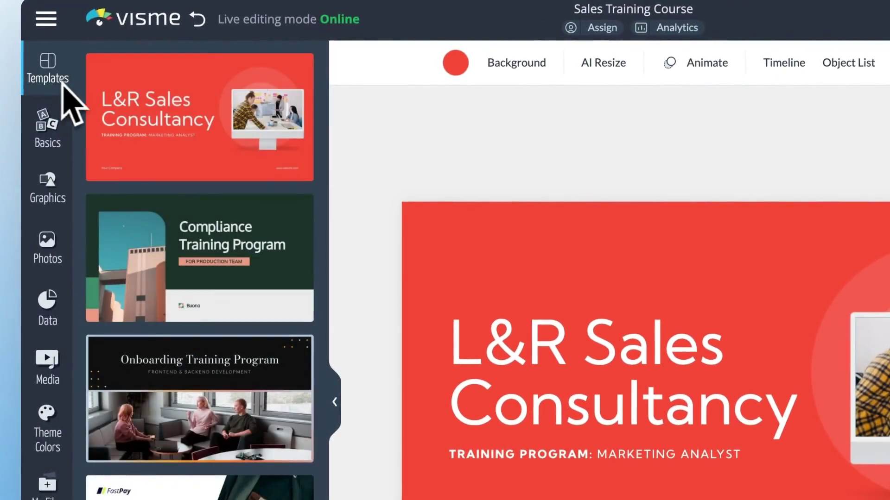
{"action": "mouse_move", "coordinate": [149, 134]}
{"action": "left_click", "coordinate": [210, 259]}
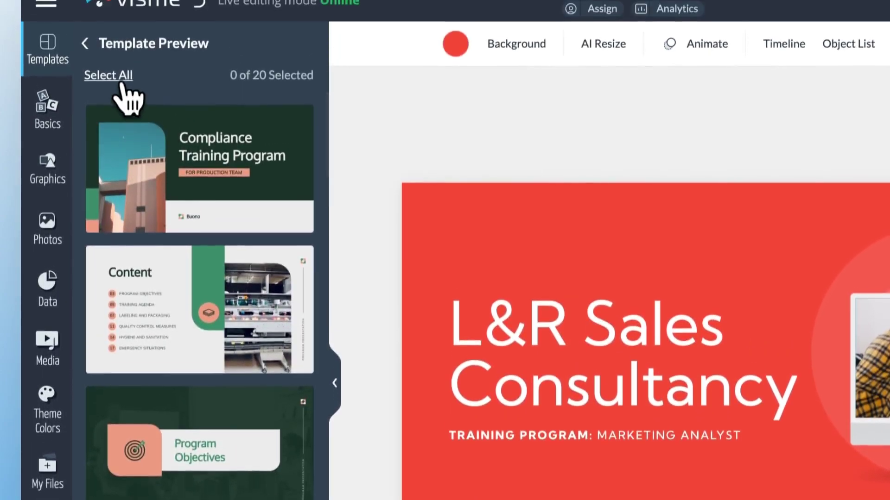
{"action": "left_click", "coordinate": [119, 94]}
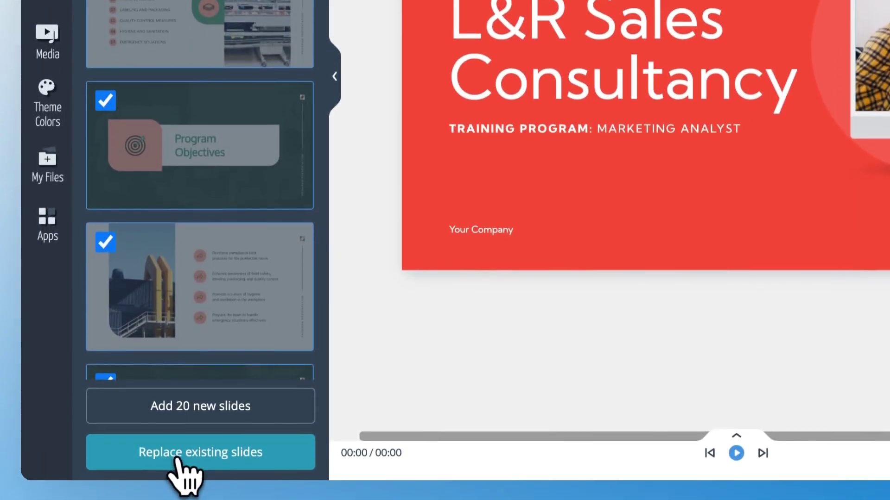
{"action": "left_click", "coordinate": [183, 414]}
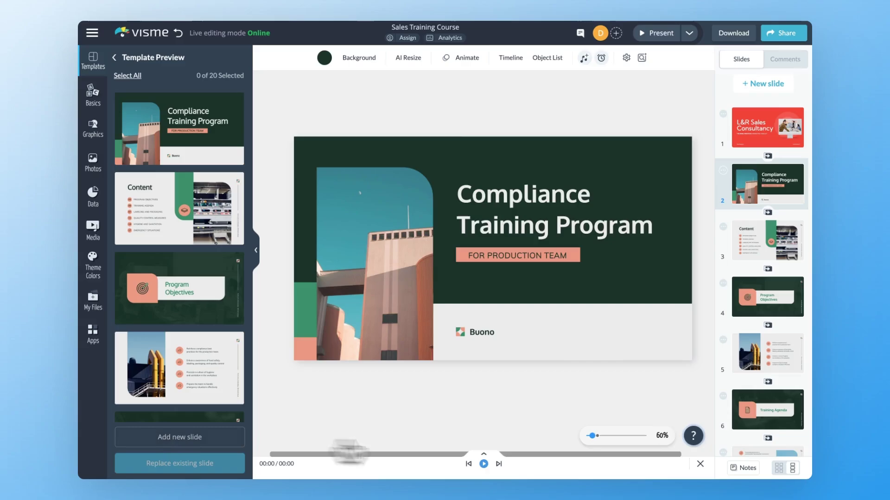
{"action": "left_click", "coordinate": [780, 471]}
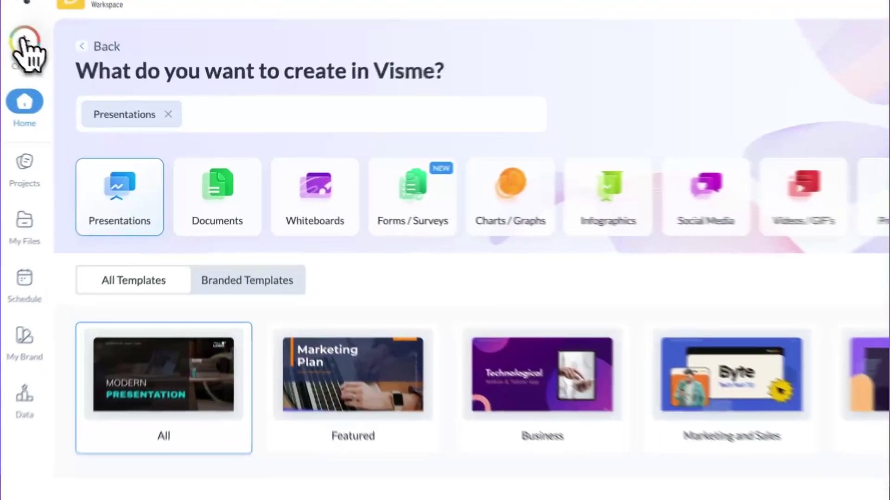
Import the Hospitality-Employee-Training-Manual PDF as a new project and open it in the editor
{"action": "left_click", "coordinate": [98, 90]}
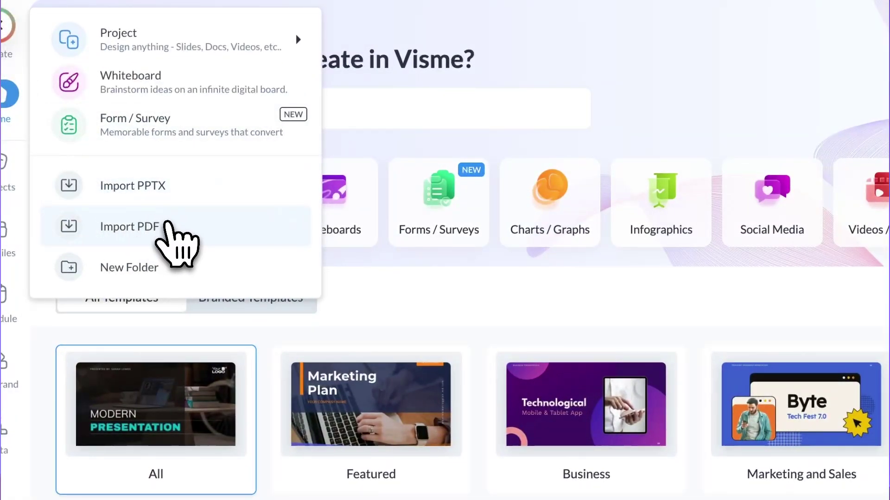
{"action": "left_click", "coordinate": [171, 229]}
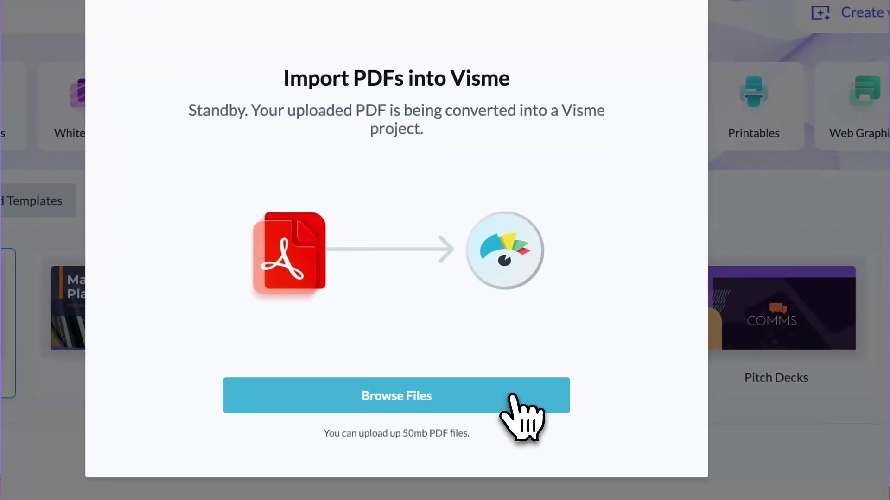
{"action": "left_click", "coordinate": [689, 456]}
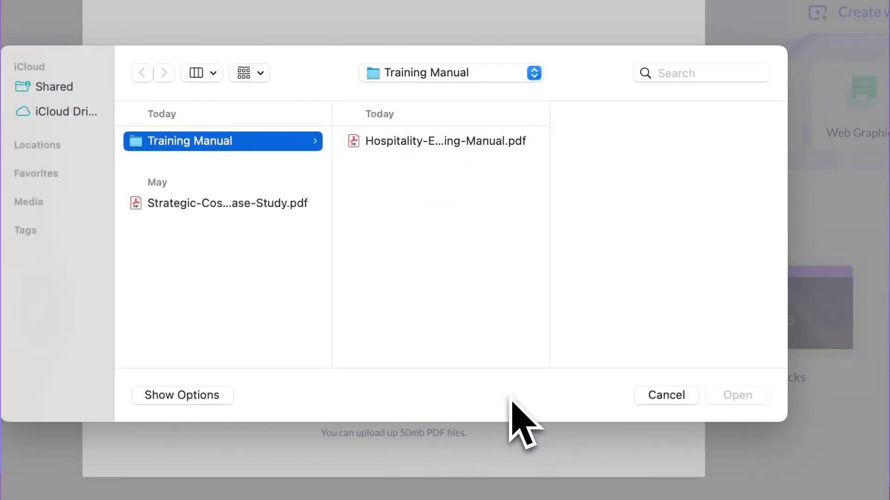
{"action": "left_click", "coordinate": [460, 143]}
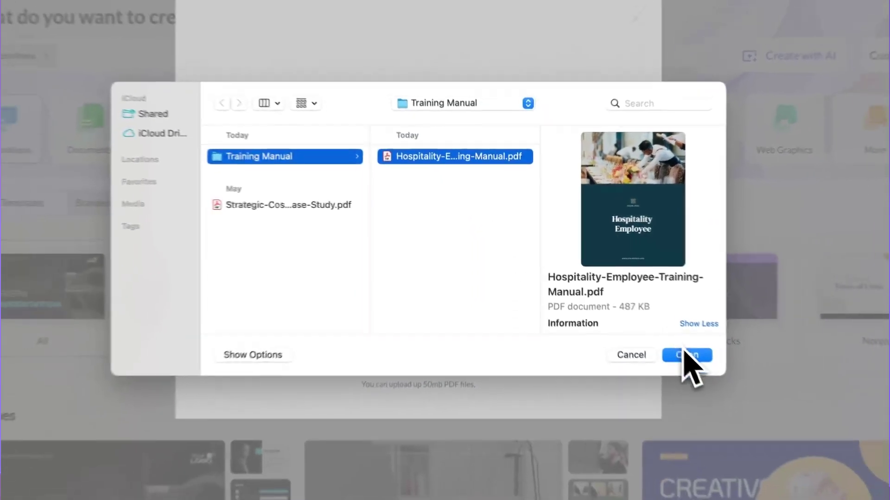
{"action": "left_click", "coordinate": [685, 354]}
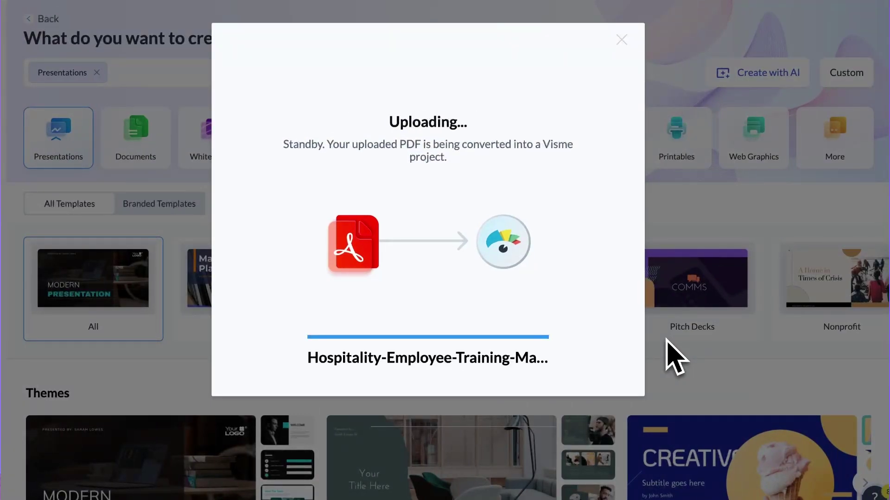
{"action": "left_click", "coordinate": [531, 351]}
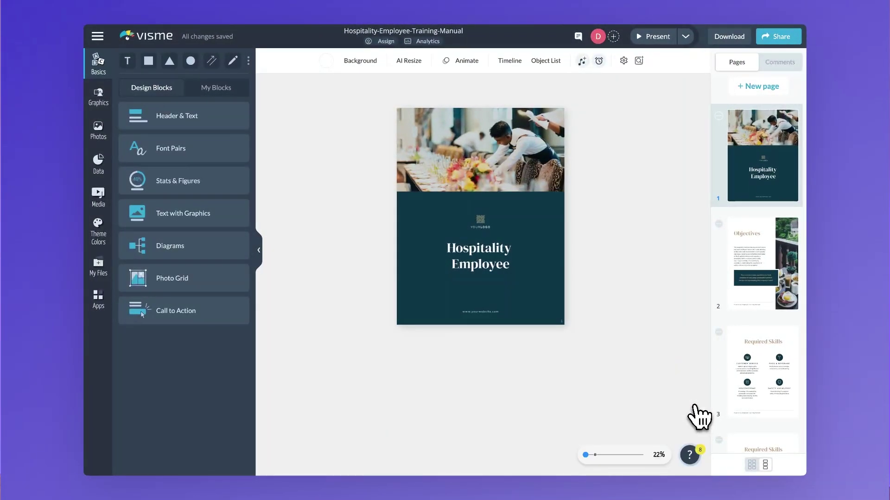
Add a TRAINING MANUAL subtitle under the cover title and centre it horizontally
{"action": "left_click", "coordinate": [218, 118]}
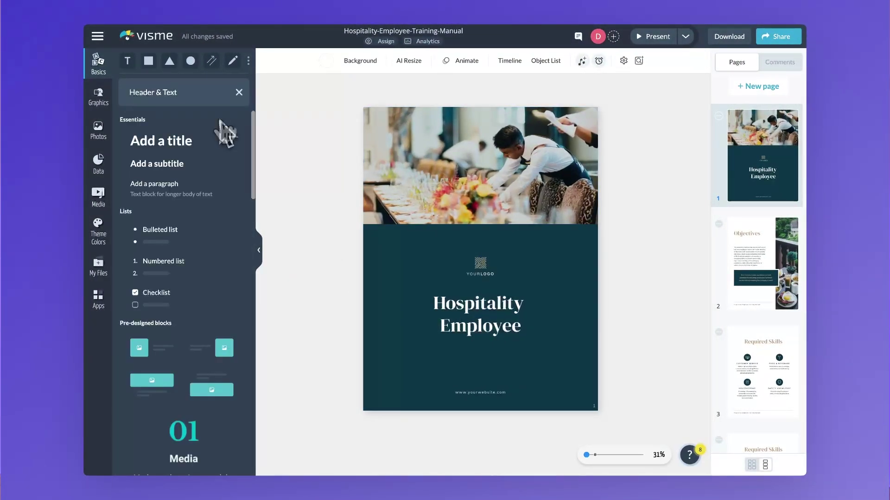
{"action": "double_click", "coordinate": [498, 357]}
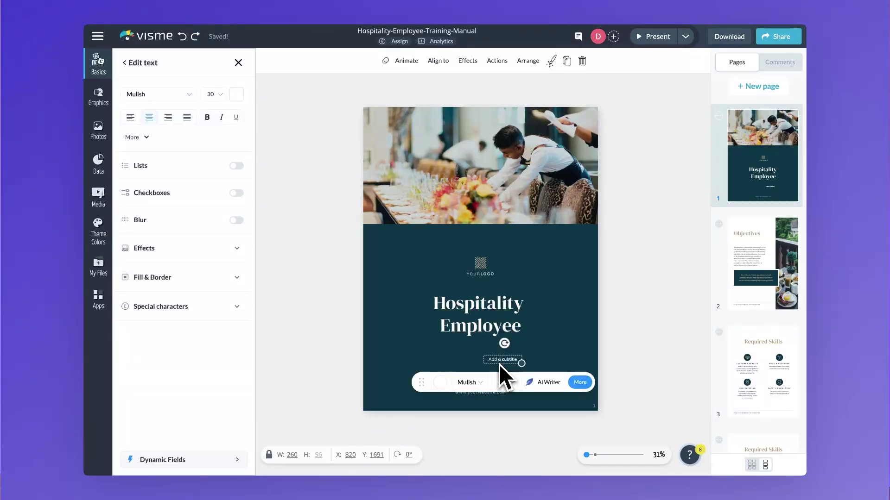
{"action": "type", "text": "TRAINING MANUAL"}
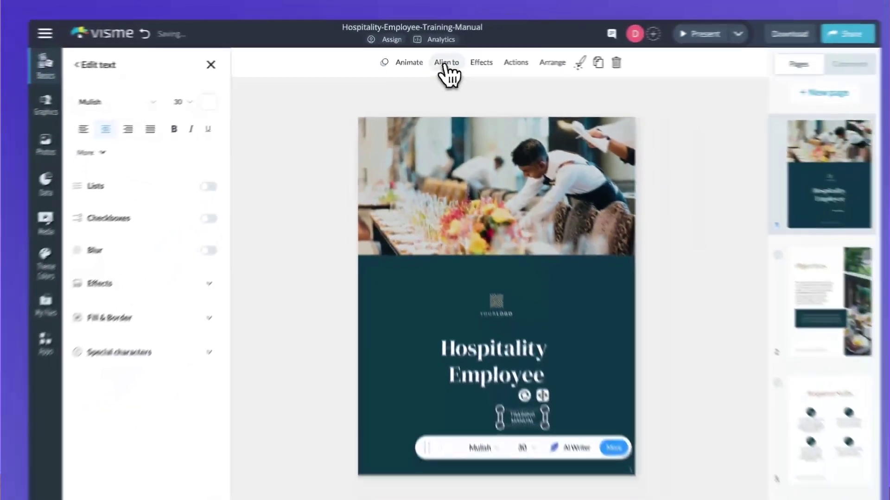
{"action": "left_click", "coordinate": [438, 60]}
{"action": "left_click", "coordinate": [395, 158]}
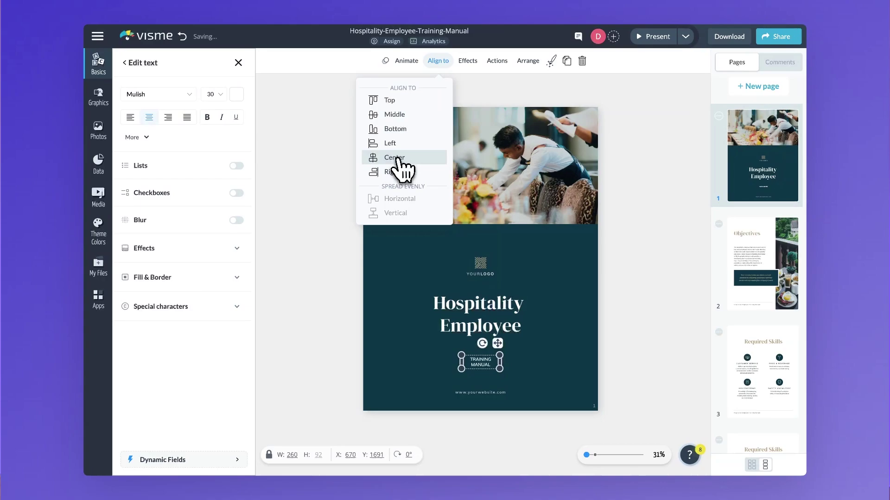
Place a photo of two hotel staff at a desk across the cover's top band
{"action": "left_click", "coordinate": [98, 132]}
{"action": "mouse_move", "coordinate": [149, 180]}
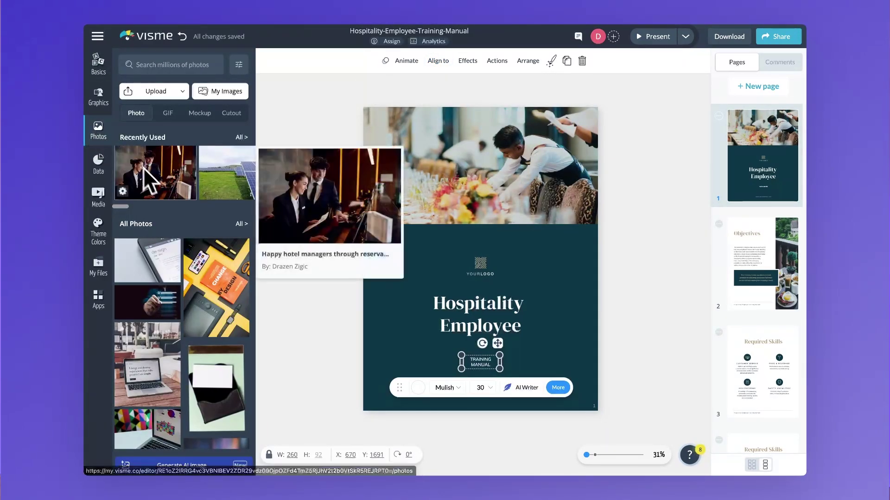
{"action": "left_click_drag", "start_coordinate": [150, 180], "coordinate": [460, 204]}
{"action": "left_click", "coordinate": [460, 252]}
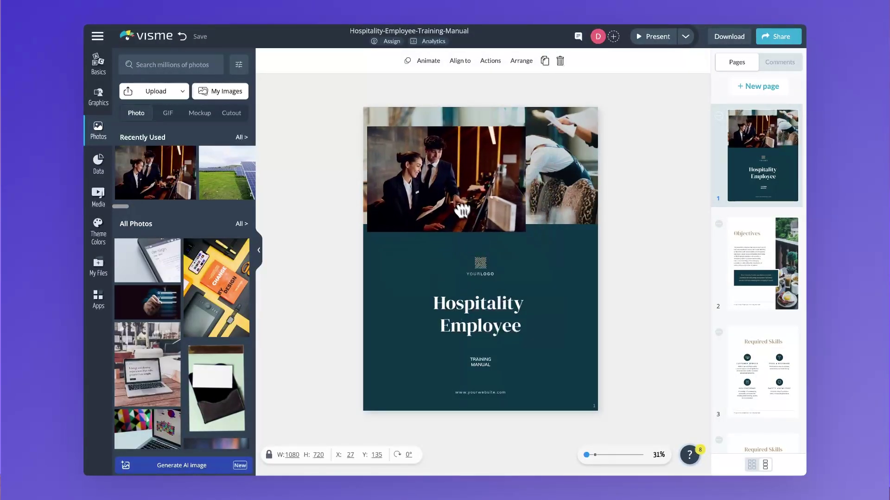
{"action": "left_click_drag", "start_coordinate": [527, 228], "coordinate": [540, 235]}
{"action": "left_click_drag", "start_coordinate": [536, 166], "coordinate": [579, 175]}
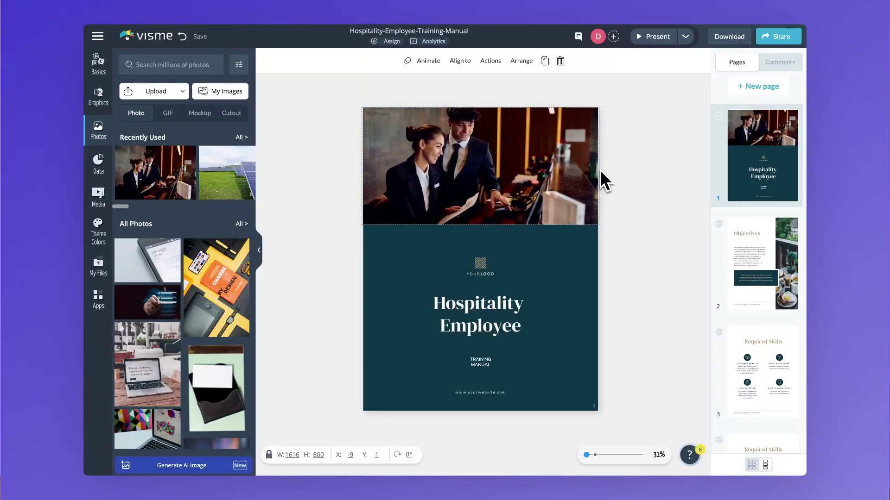